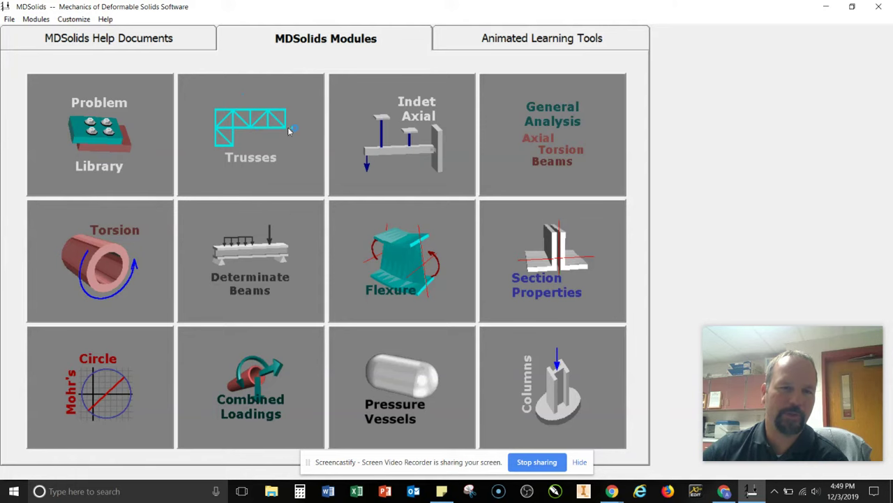
Open the Trusses module and start a new truss with the Define Truss Grid dialog
click(263, 127)
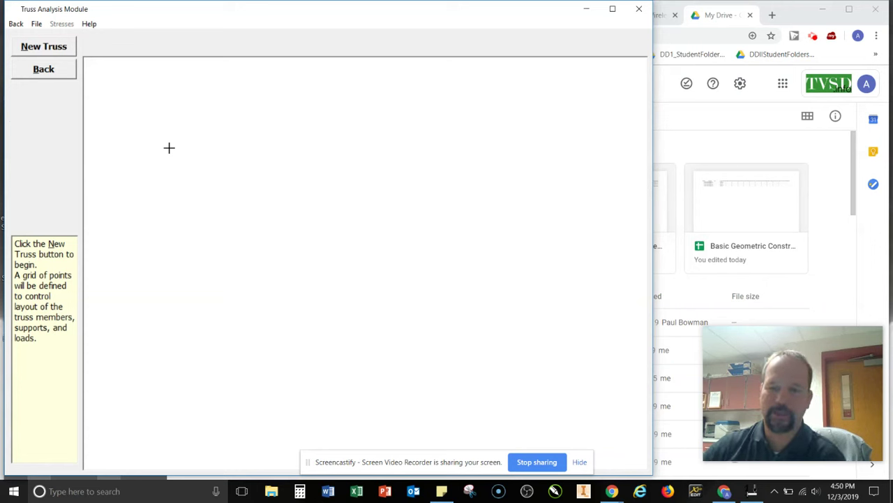
click(60, 55)
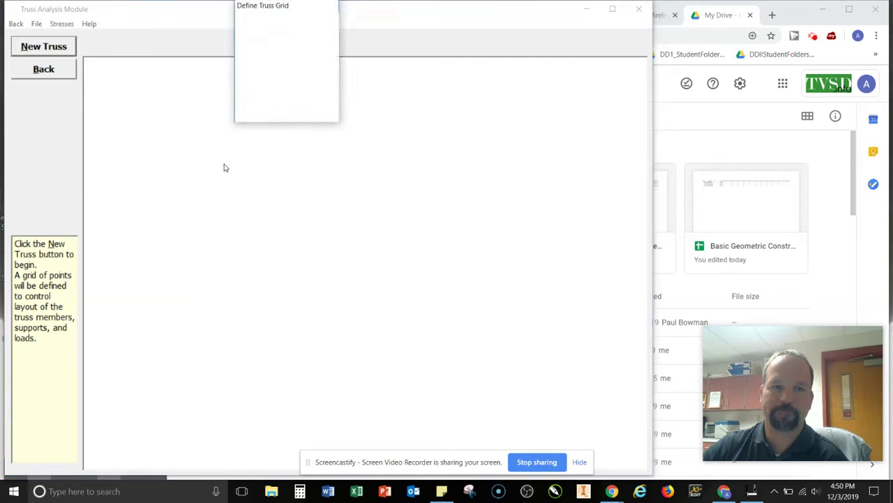
Set the truss grid to 5 horizontal and 5 vertical spaces at 10.0 spacing
drag(812, 7, 524, 41)
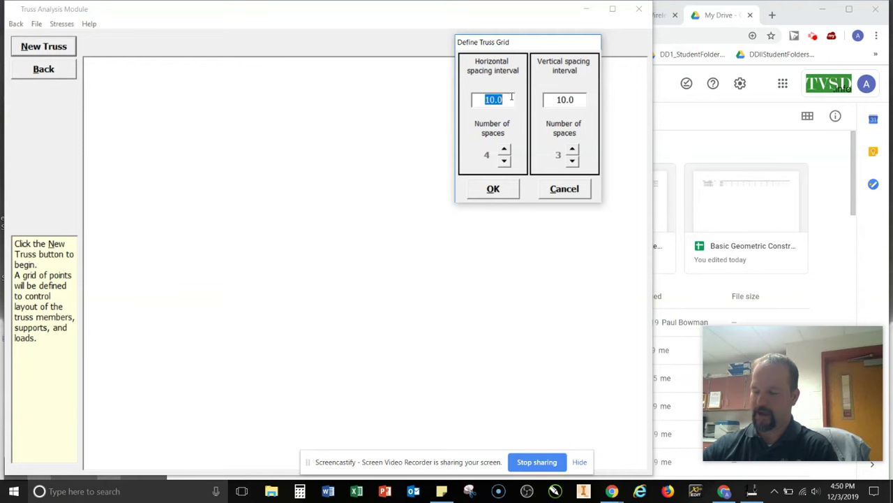
click(504, 149)
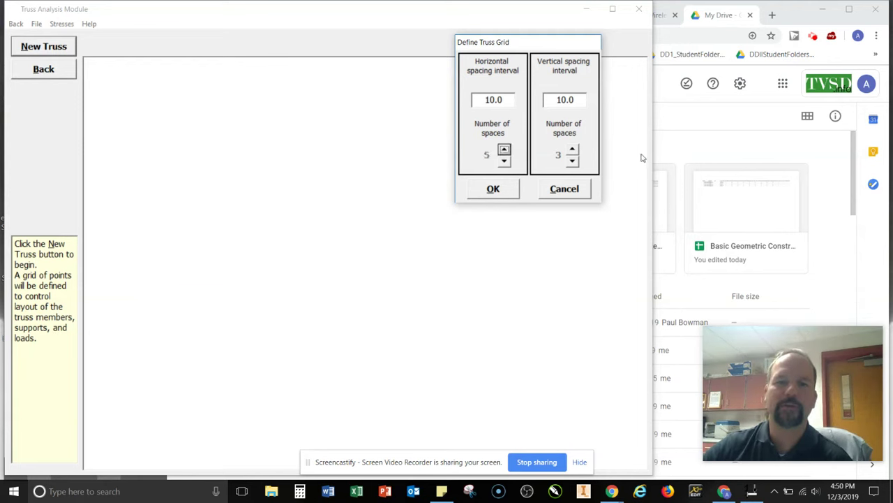
click(572, 149)
click(573, 150)
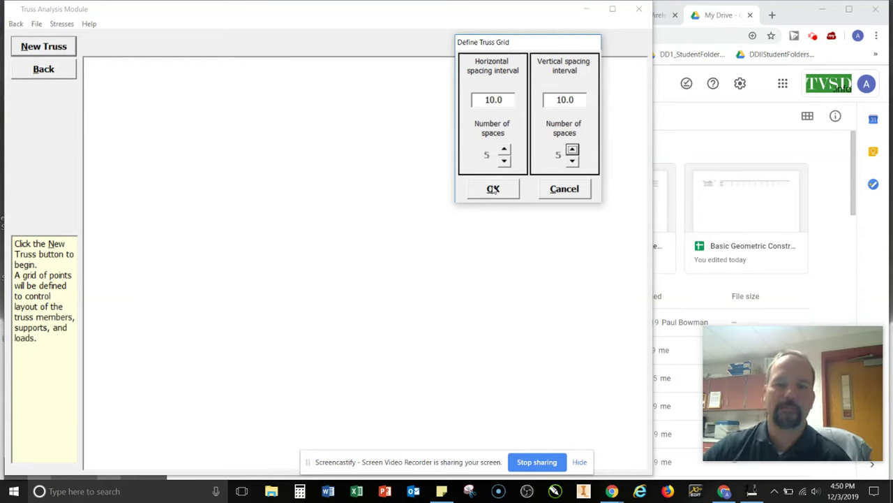
Accept the 5×5 grid and draw the bottom chord from (50,0) to (0,0)
click(493, 189)
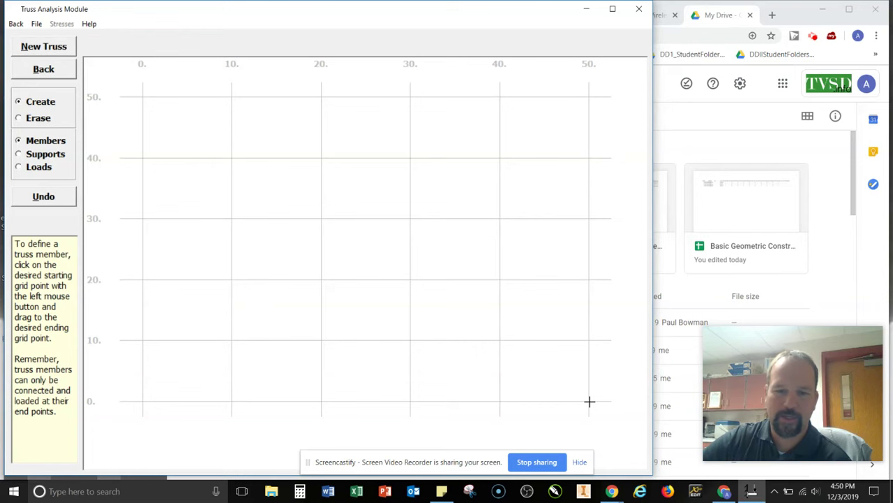
drag(589, 402, 321, 401)
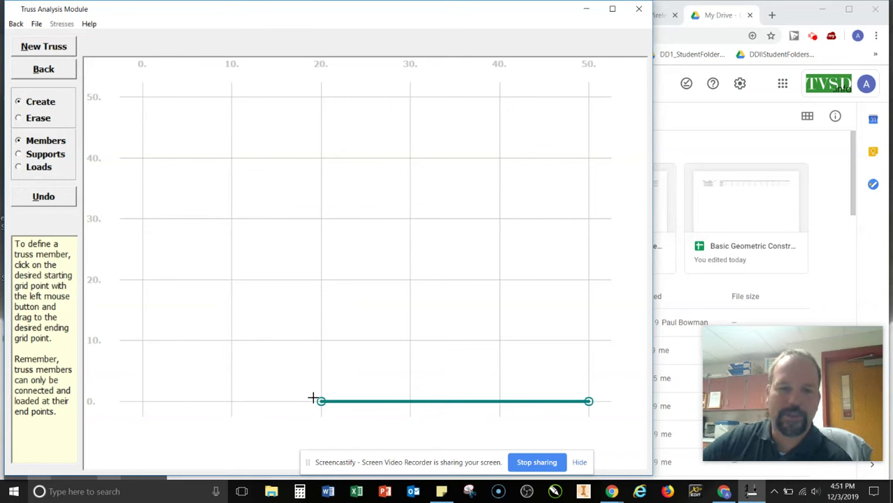
drag(320, 400, 128, 402)
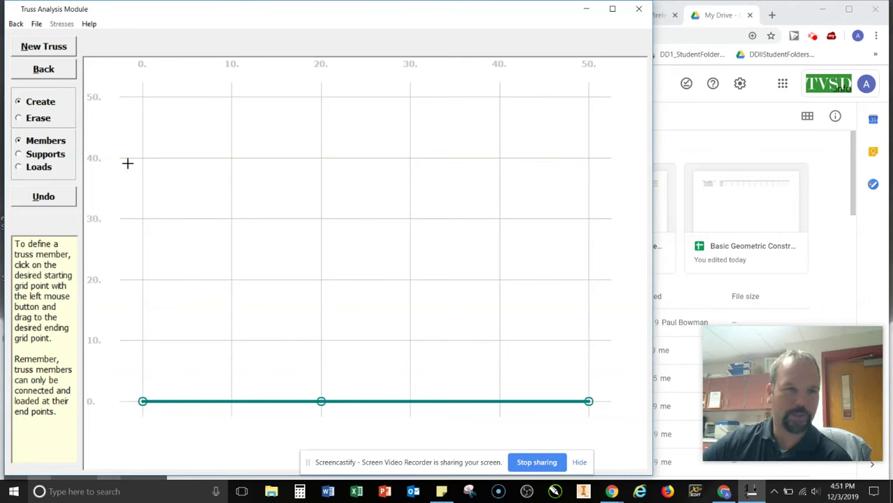
Erase the bottom chord's right segment and draw the diagonal member to the (40,30) joint
click(39, 119)
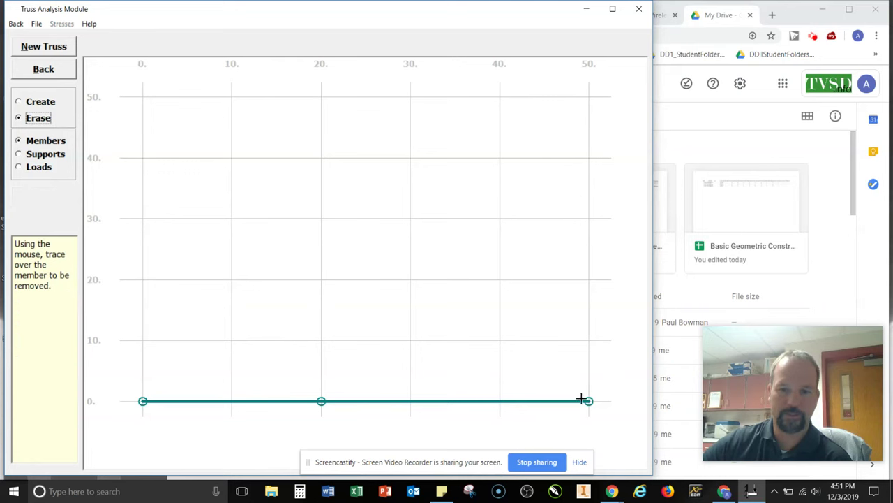
mouse_move(588, 400)
mouse_down()
mouse_move(368, 392)
mouse_move(320, 401)
mouse_move(513, 417)
mouse_move(499, 400)
mouse_move(495, 232)
mouse_move(506, 222)
mouse_move(388, 203)
mouse_move(322, 218)
mouse_move(321, 318)
mouse_move(337, 377)
mouse_move(321, 399)
mouse_move(418, 266)
mouse_move(476, 241)
mouse_move(499, 218)
mouse_up()
click(34, 103)
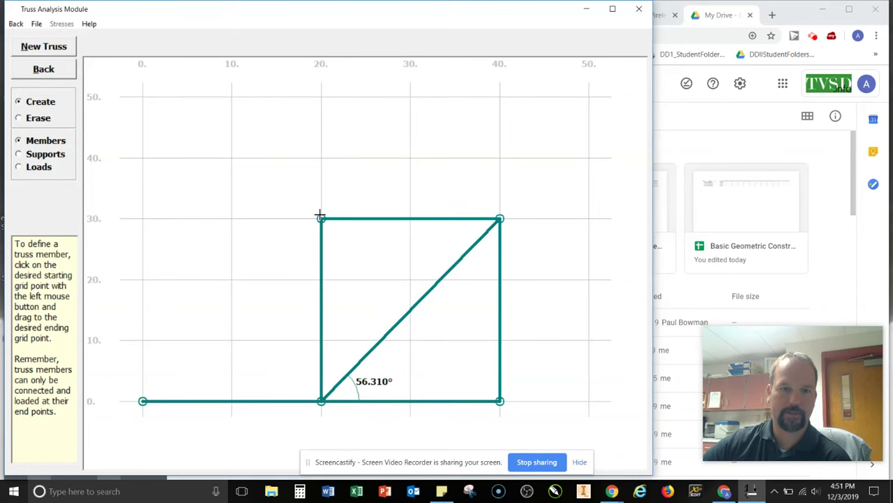
drag(321, 218, 142, 401)
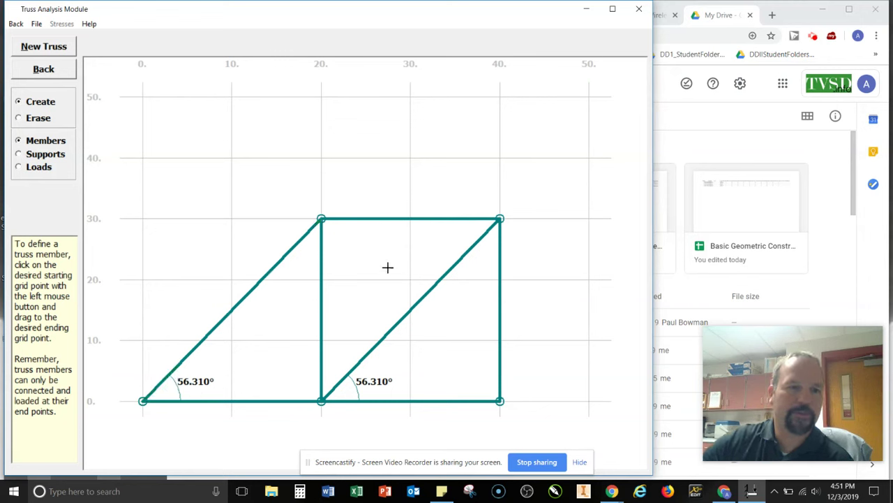
click(45, 154)
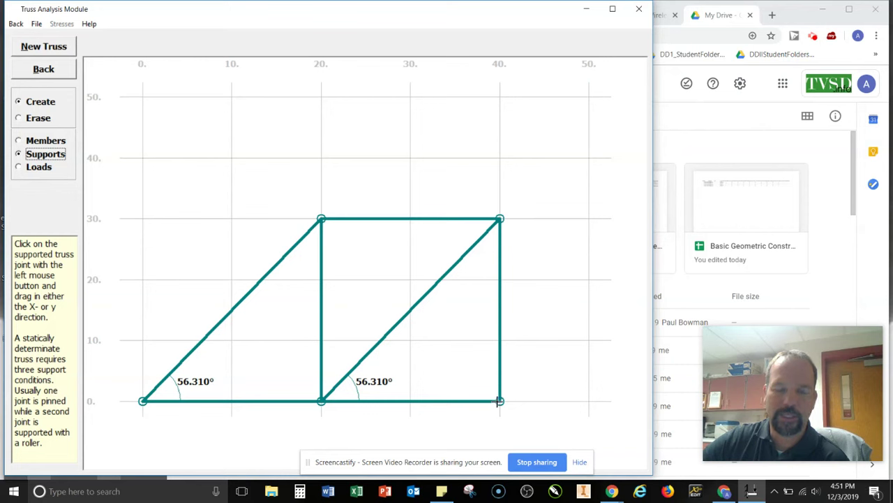
Add supports under the bottom-right and bottom-left joints, plus a roller at the top-right joint
drag(500, 400, 500, 423)
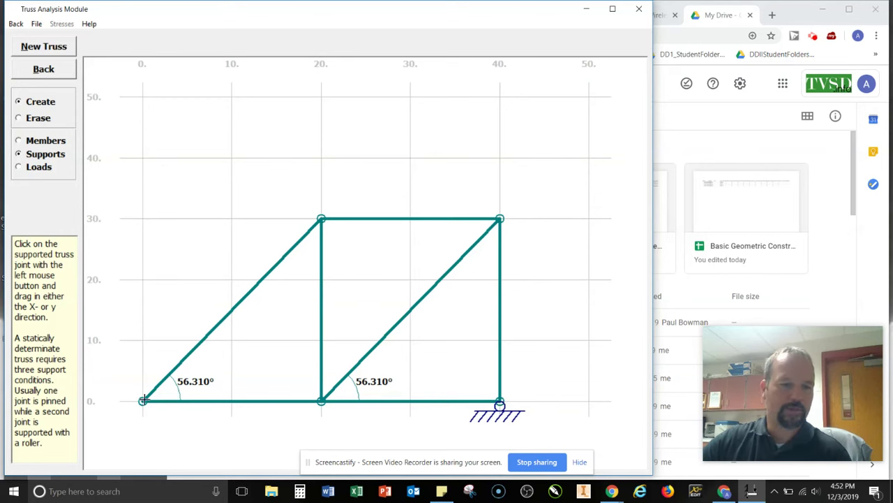
drag(143, 400, 143, 413)
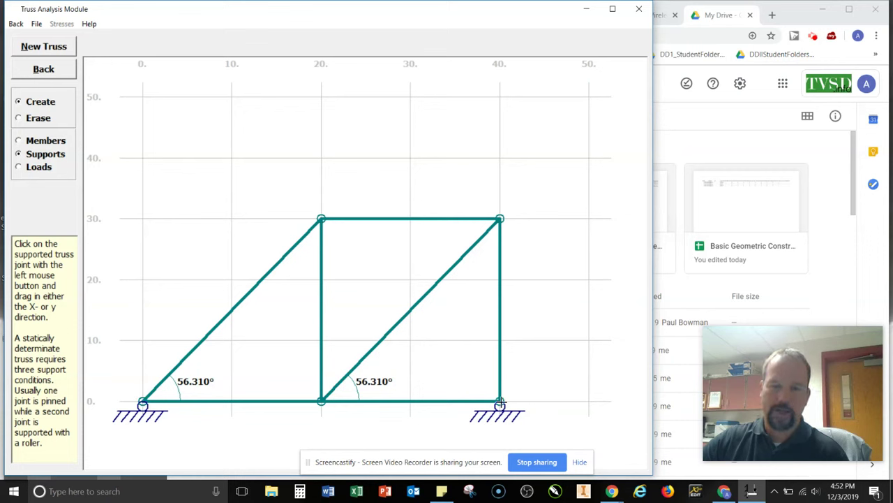
drag(500, 403, 527, 403)
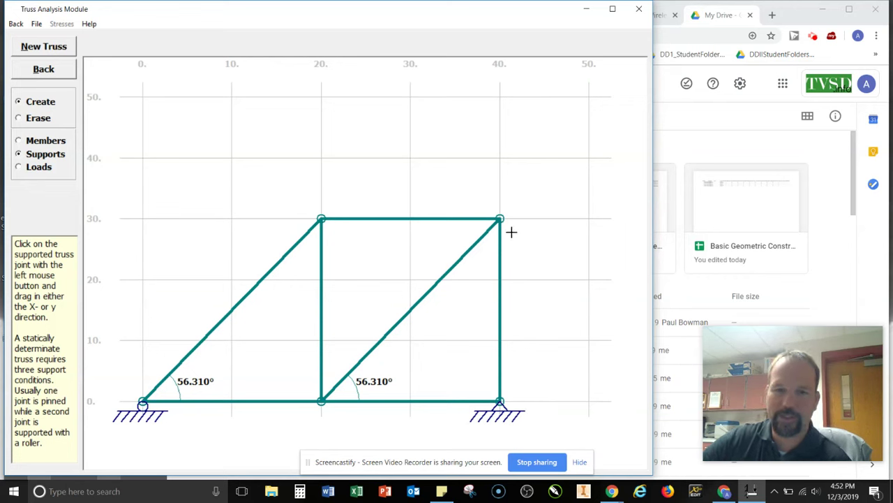
drag(499, 219, 545, 219)
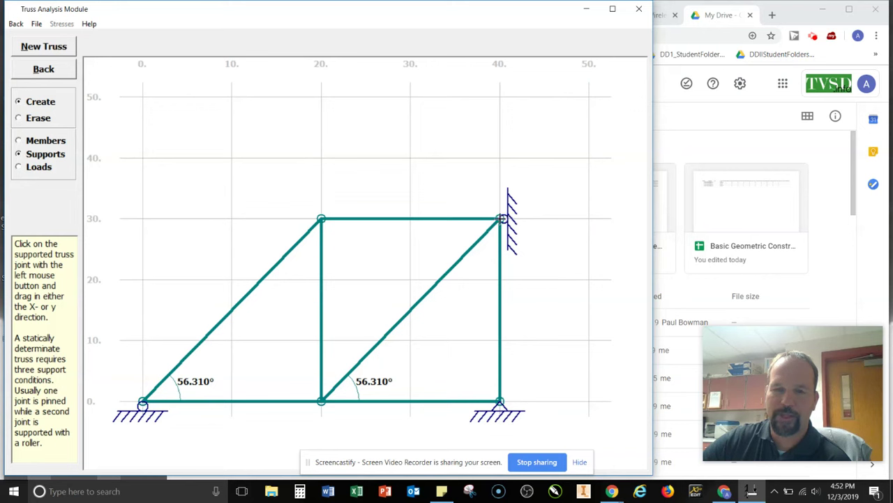
drag(502, 218, 502, 193)
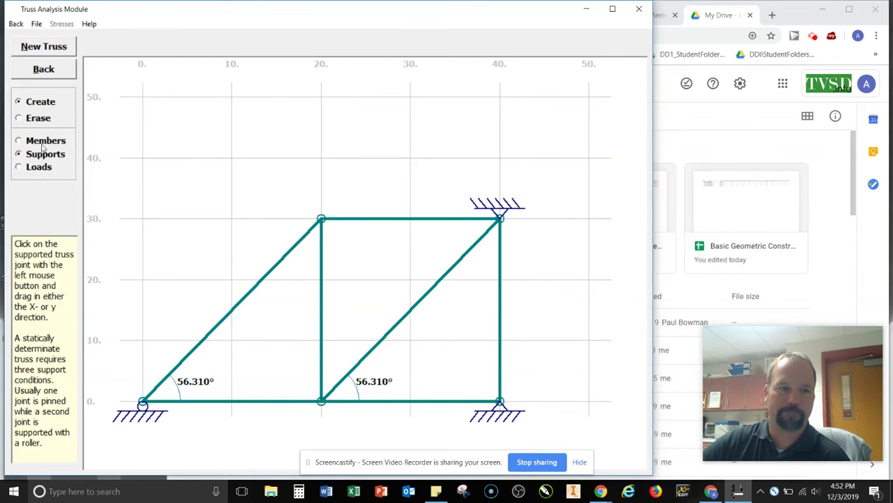
Remove both supports from the top-right joint, leaving supports only at (0,0) and (40,0)
click(39, 118)
drag(498, 219, 498, 187)
drag(502, 220, 547, 224)
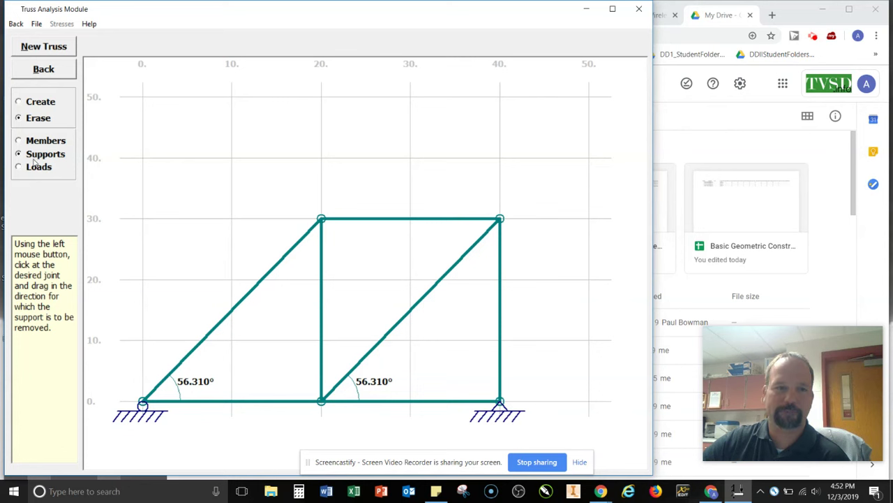
click(31, 103)
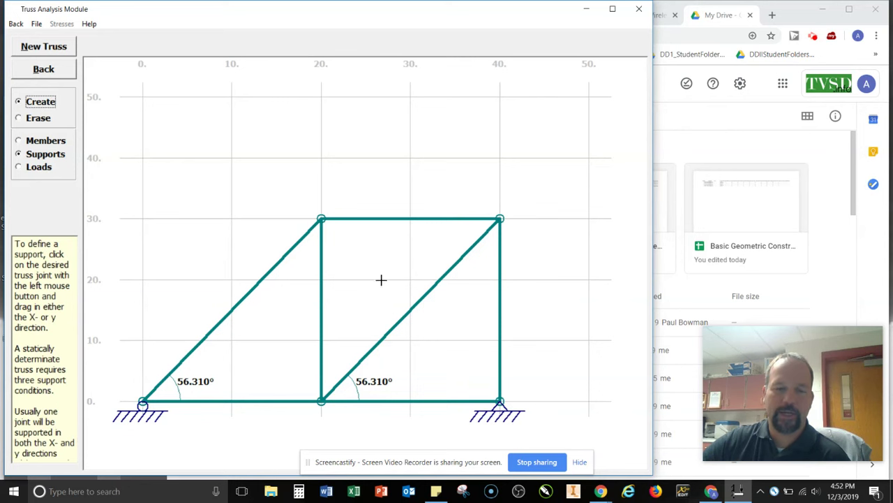
click(19, 168)
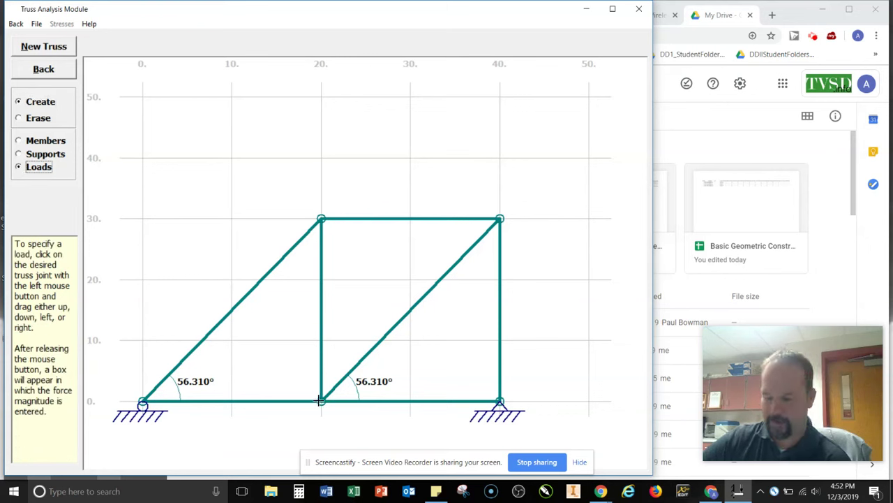
Apply a 100 downward load at joint (20,0) and a 100 rightward load at joint (40,30)
drag(320, 399, 323, 426)
text(100)
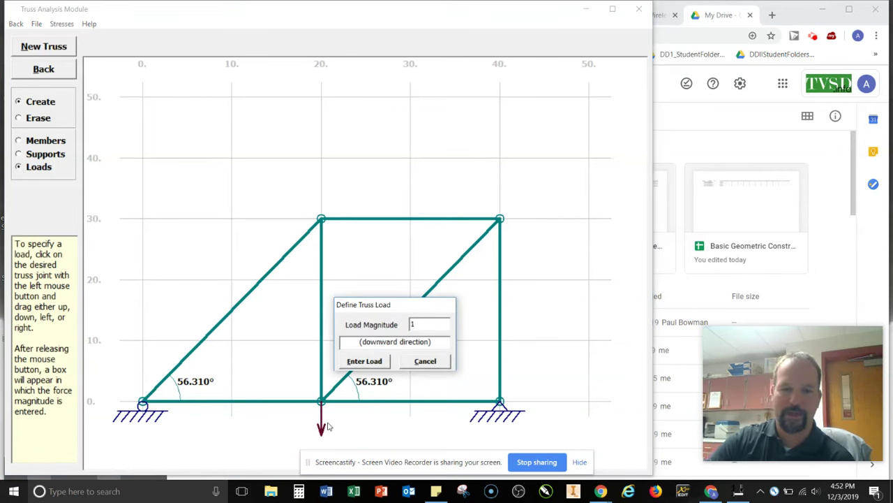
click(363, 360)
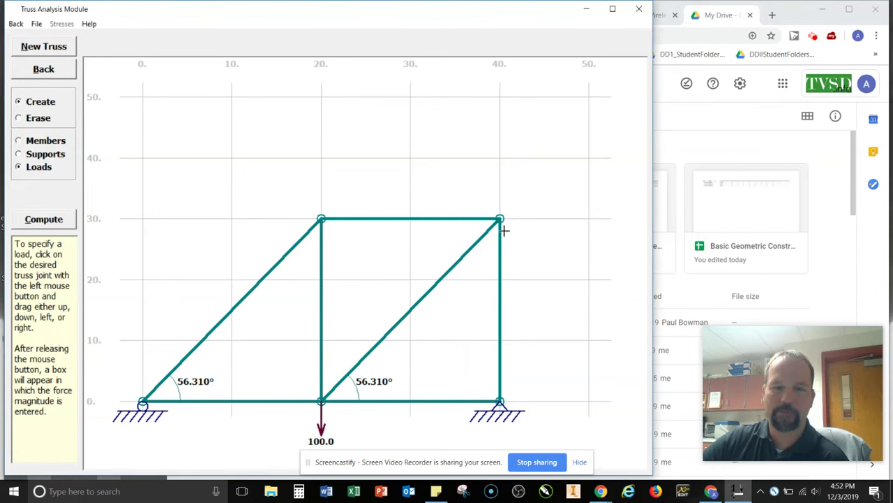
drag(500, 218, 565, 225)
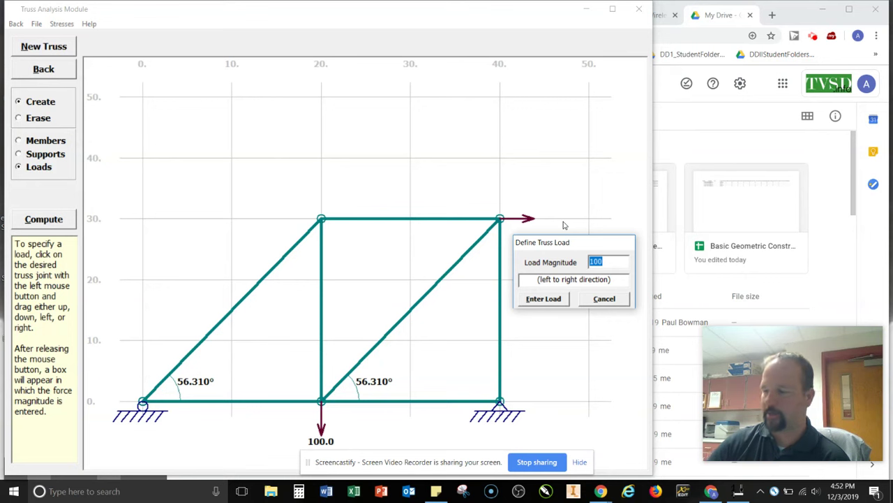
click(555, 298)
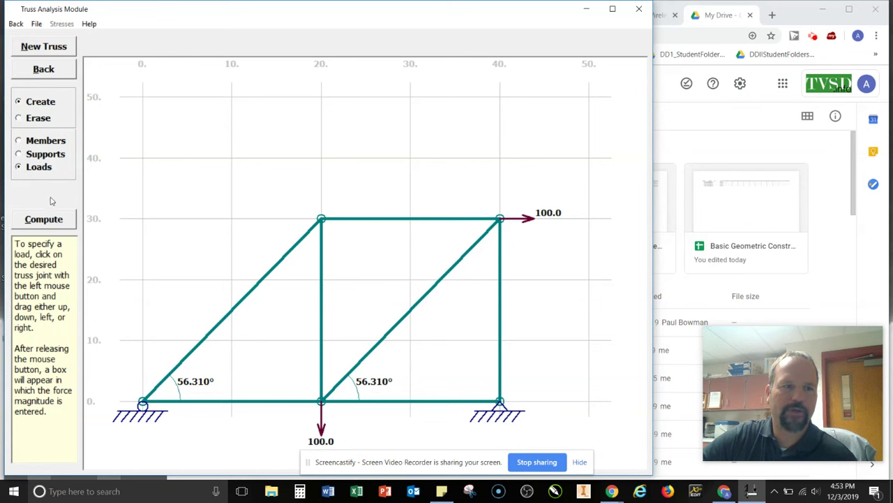
Compute the truss to show member forces and reactions Ay 25.0, Cx 100.0, Cy 125.0
click(43, 219)
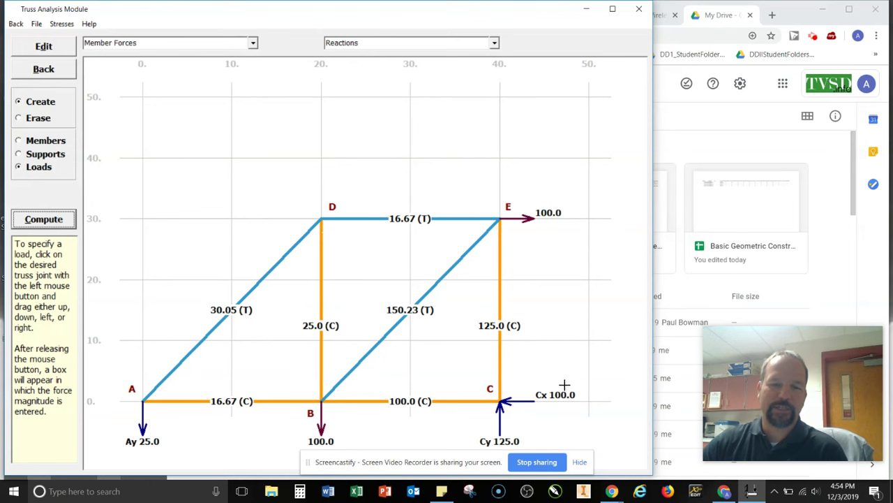
Return to editing and erase the 100.0 rightward load at the top-right joint
click(44, 72)
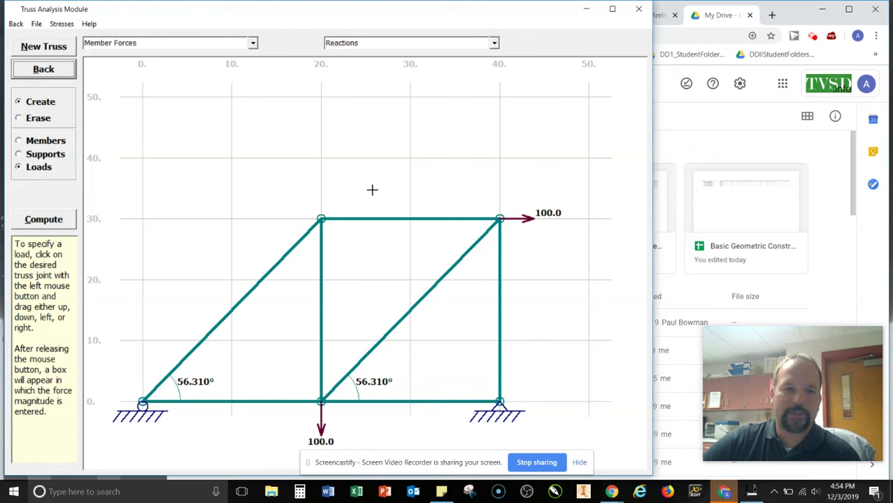
click(40, 119)
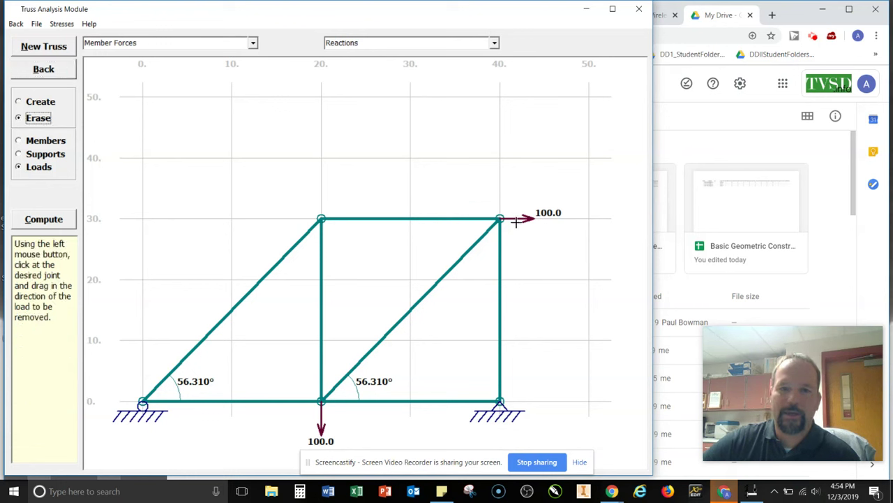
drag(500, 219, 528, 210)
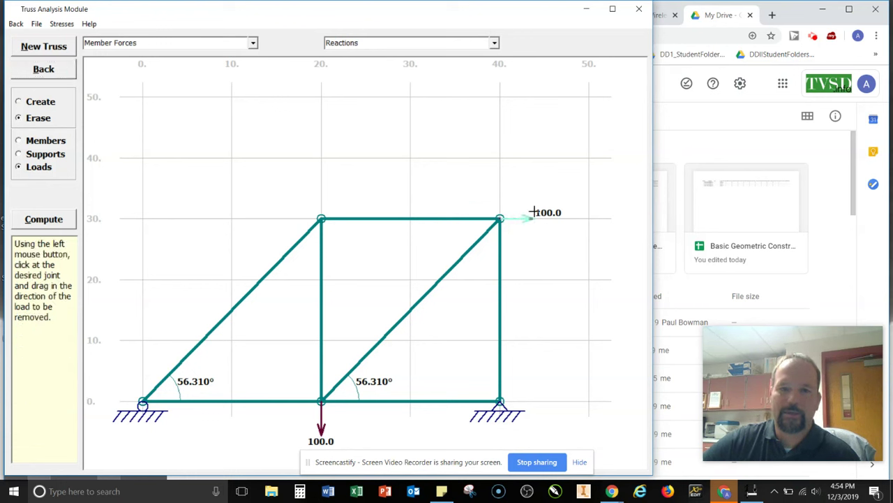
Add a 200 rightward load at the top-right joint and re-solve the truss
click(26, 102)
drag(500, 219, 528, 220)
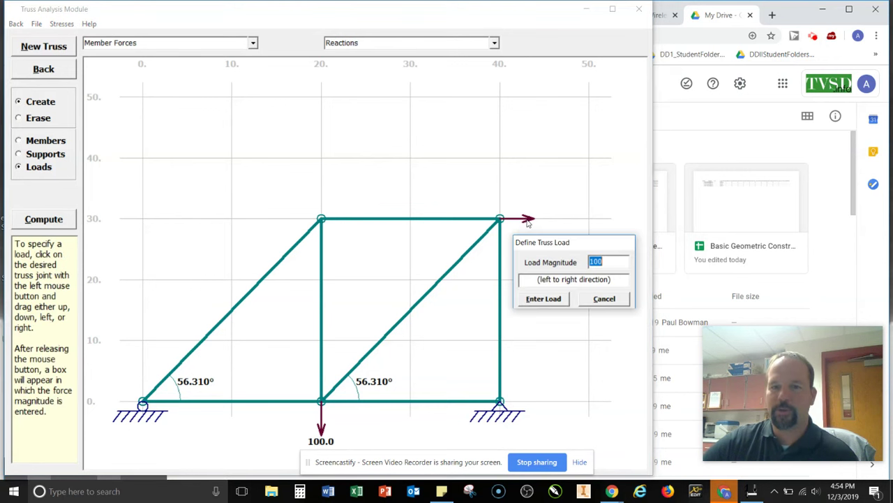
text(200)
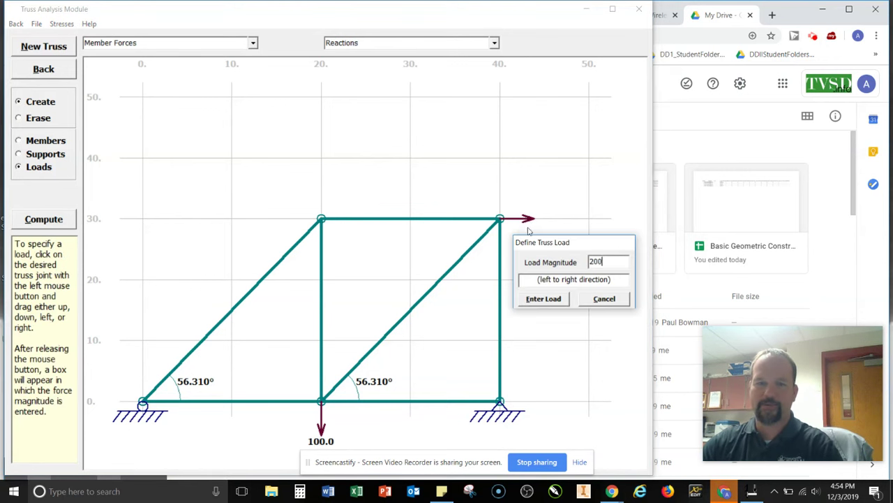
click(553, 298)
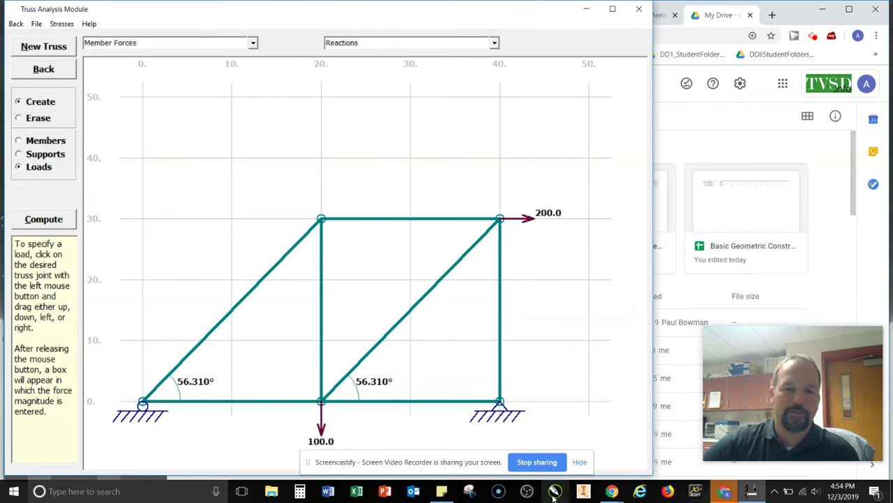
click(54, 222)
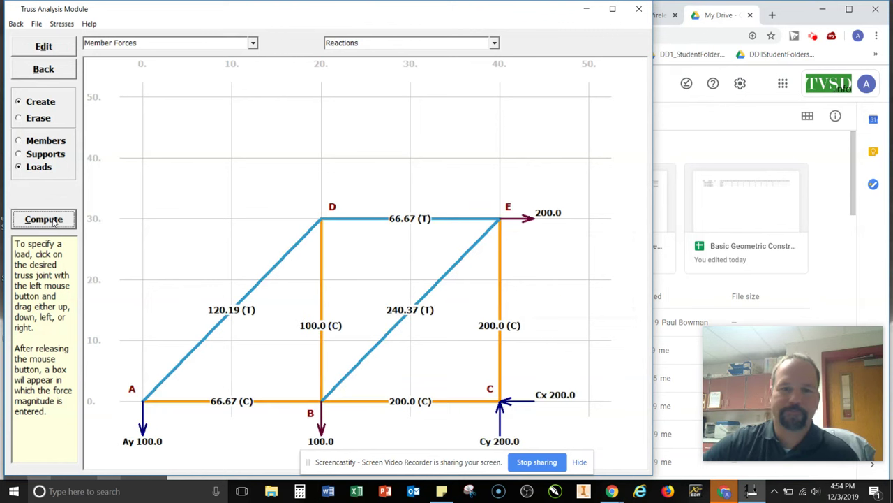